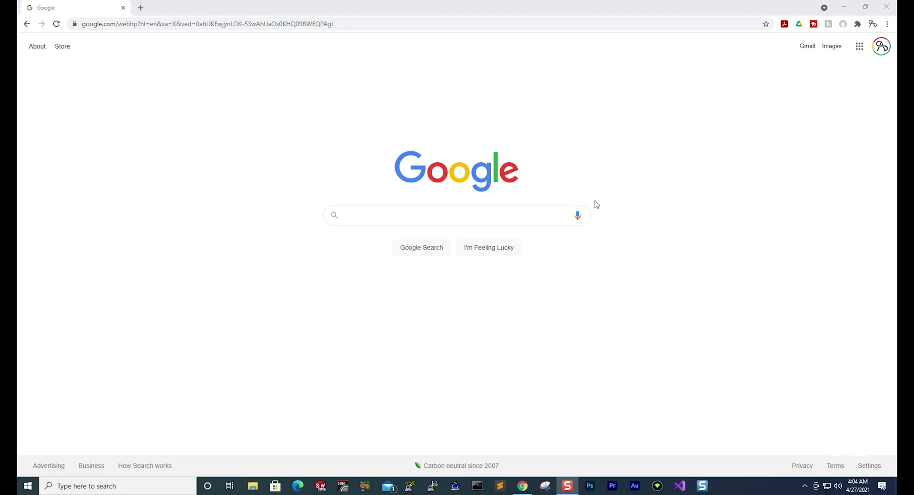
# - Search Google for 'terraform' and open the Download Terraform page on terraform.io
pyautogui.click(379, 215)
pyautogui.write('ter')
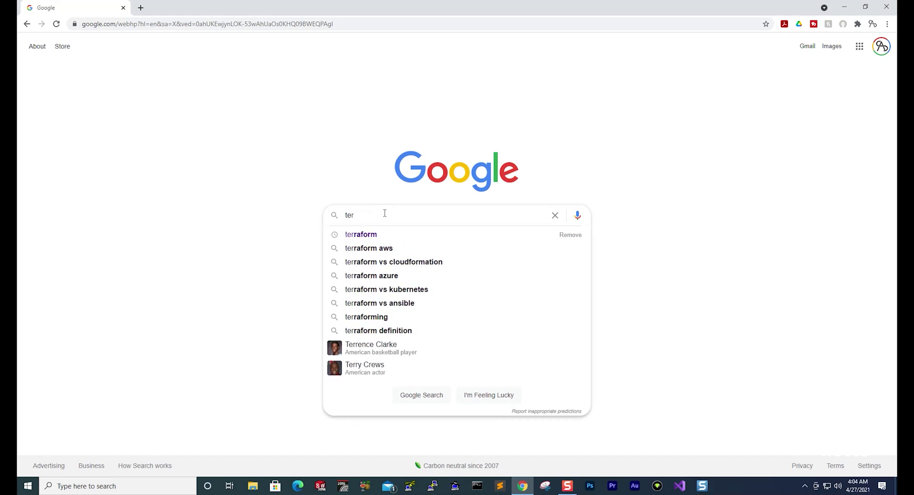
pyautogui.press('Down')
pyautogui.press('Return')
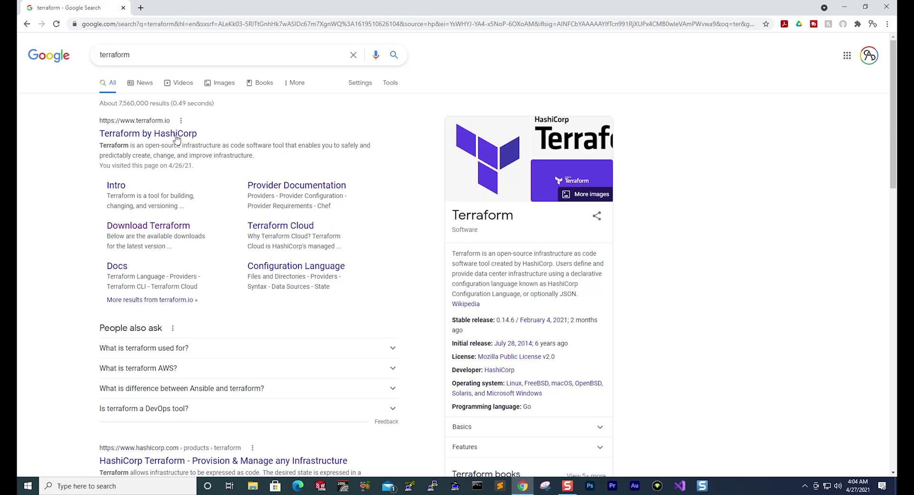
pyautogui.click(142, 228)
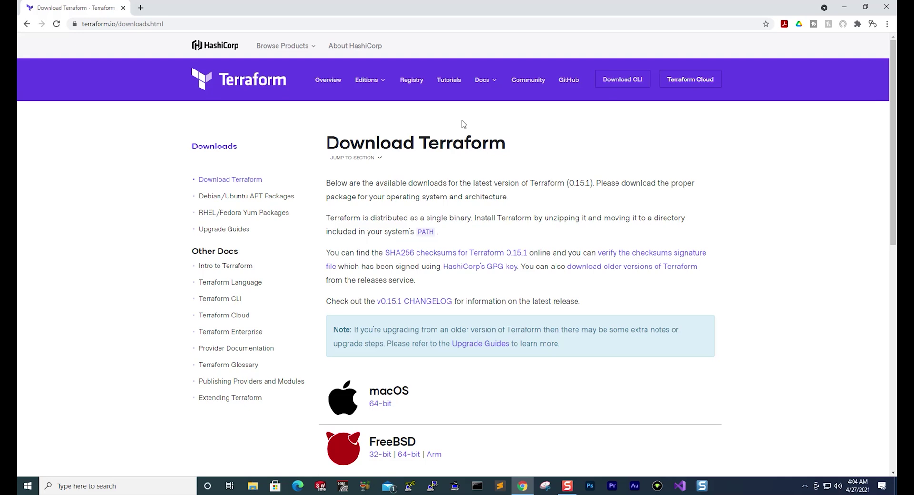
# - Download the Windows 64-bit (amd64) package of Terraform 0.15.1
pyautogui.scroll(-7, 480, 139)
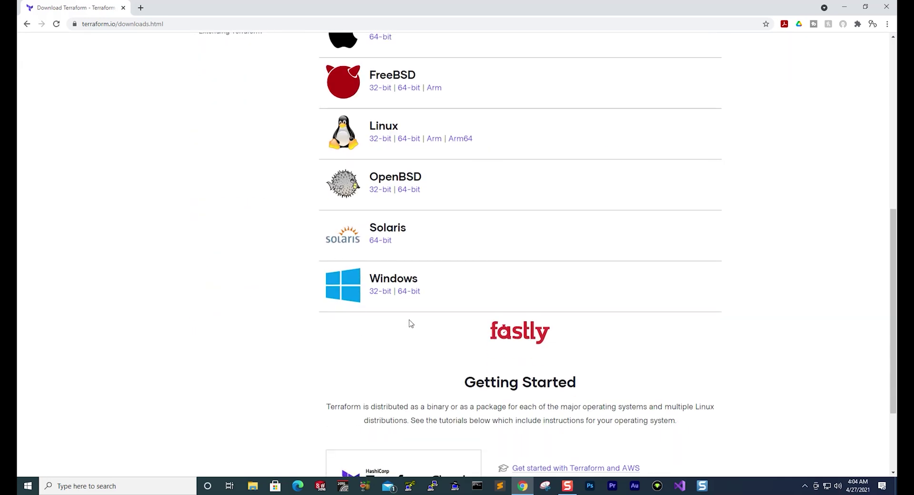
pyautogui.click(410, 291)
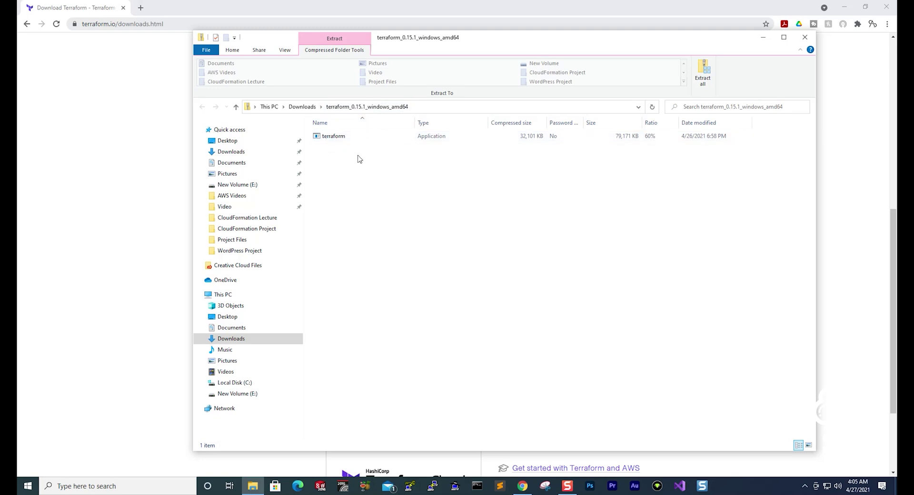
# - Extract terraform_0.15.1_windows_amd64.zip in Downloads into a folder of the same name
pyautogui.click(302, 106)
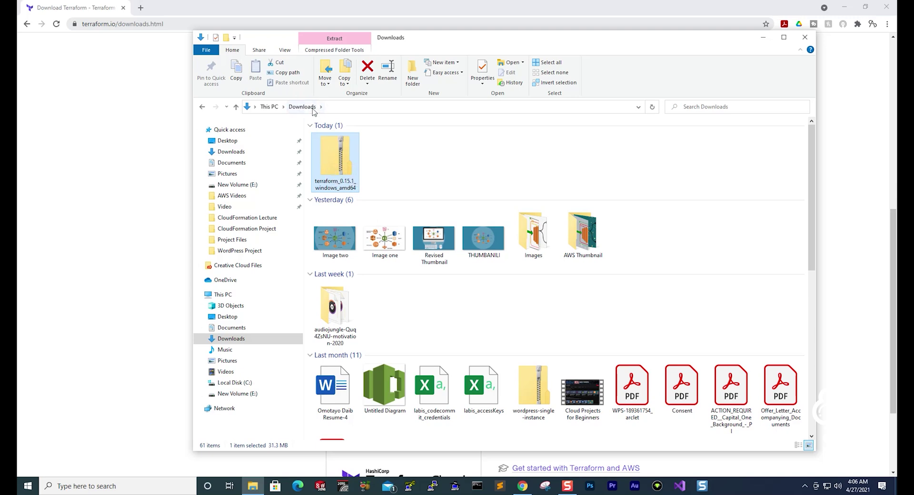
pyautogui.doubleClick(344, 173)
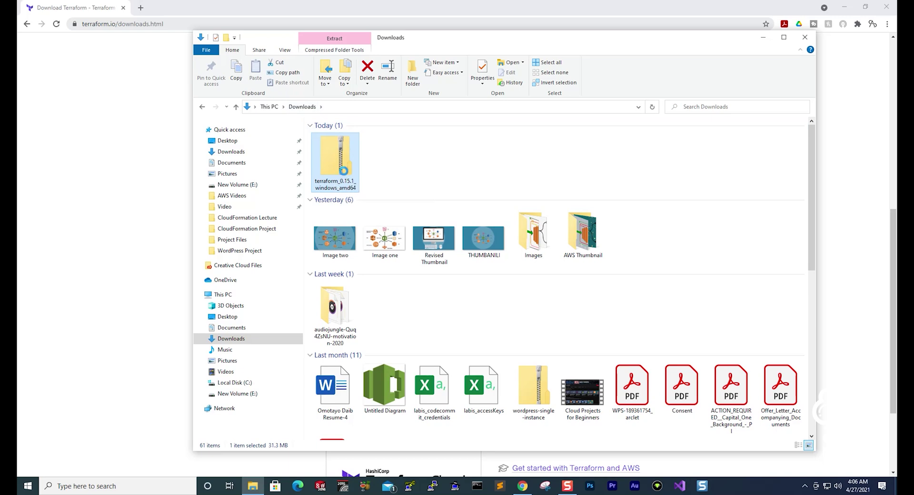
pyautogui.rightClick(343, 170)
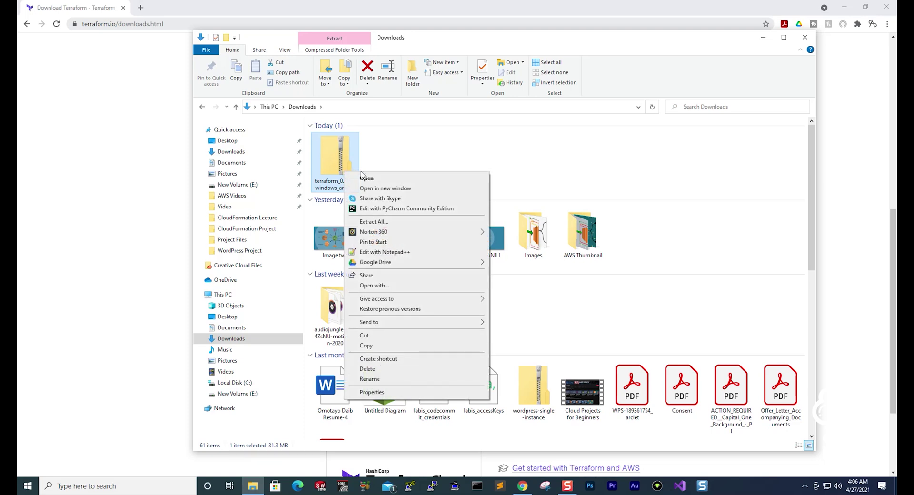
pyautogui.click(381, 223)
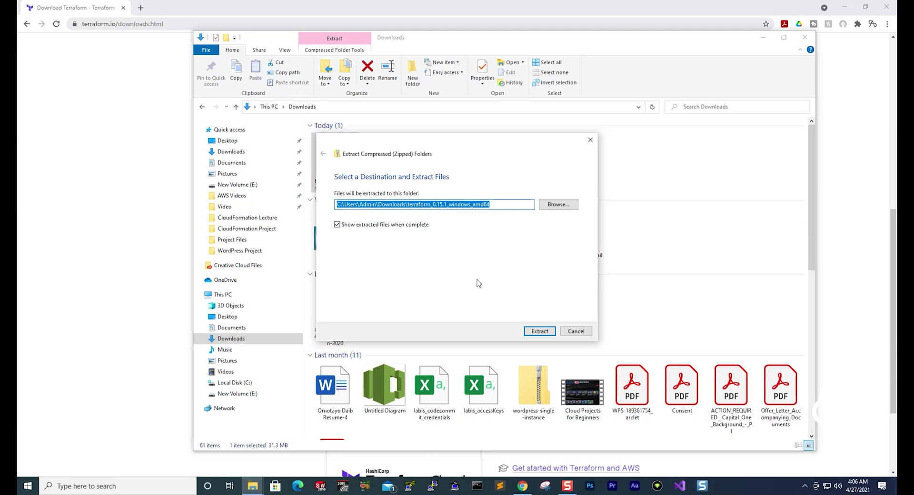
pyautogui.click(541, 333)
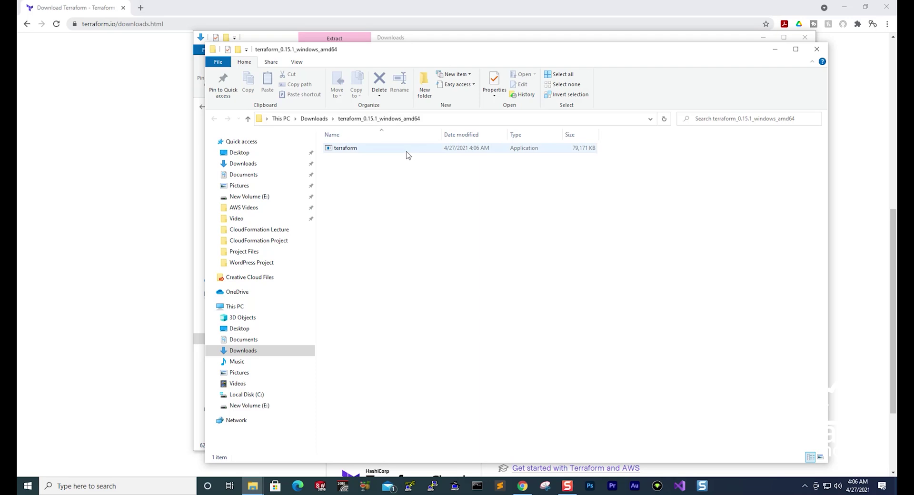
pyautogui.click(817, 49)
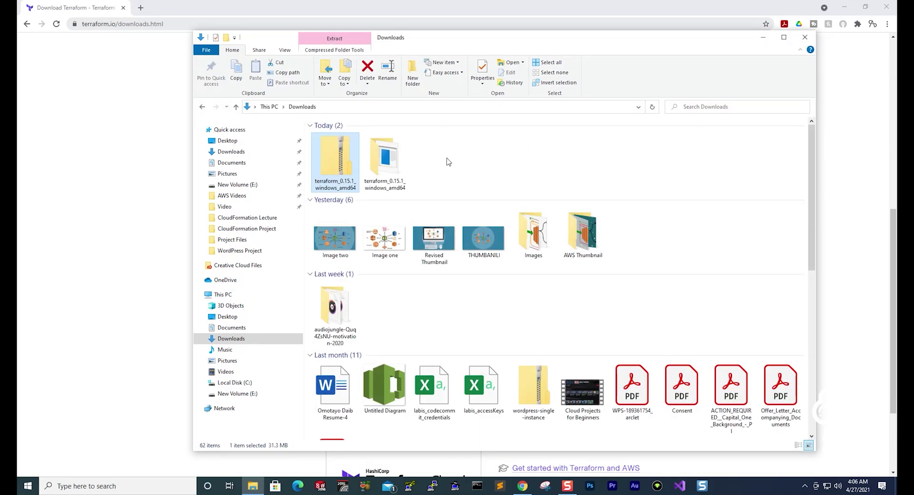
# - Copy the terraform application from the extracted terraform_0.15.1_windows_amd64 folder
pyautogui.doubleClick(392, 168)
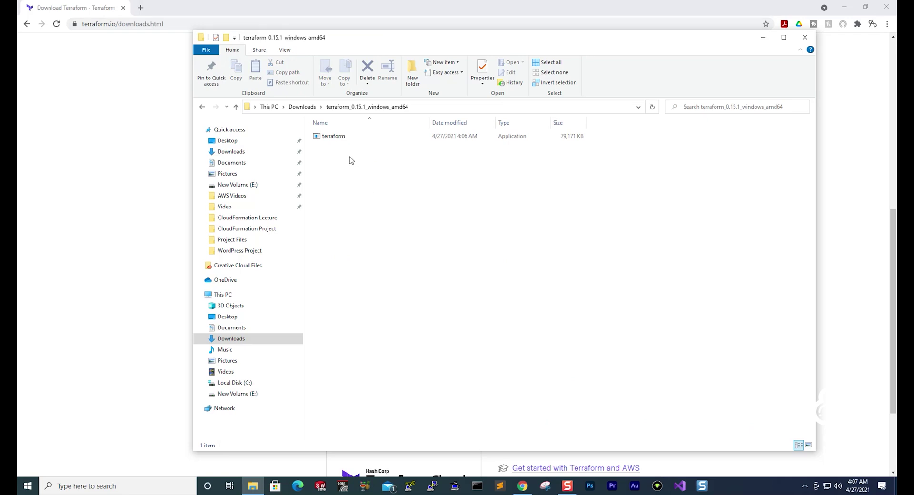
pyautogui.doubleClick(335, 137)
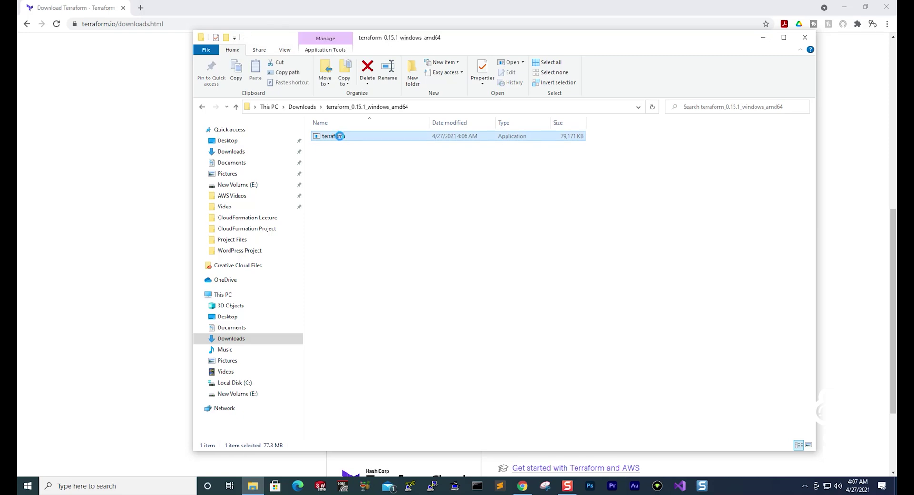
pyautogui.rightClick(336, 136)
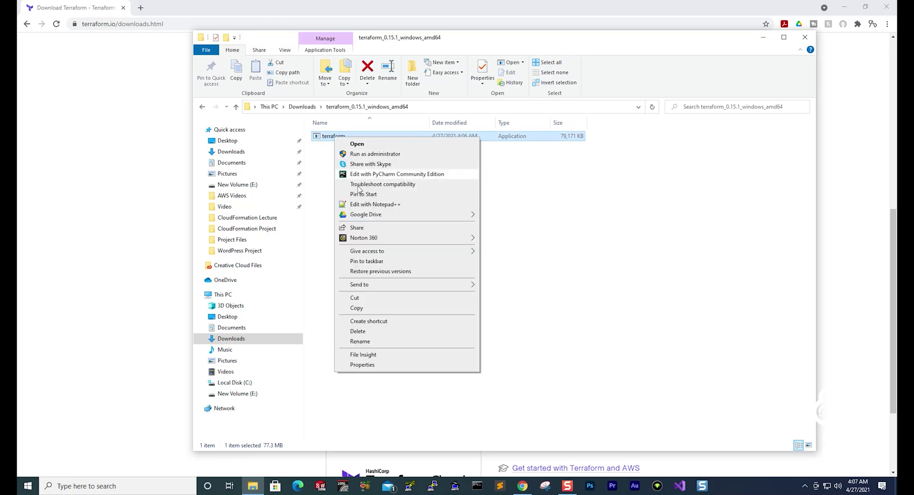
pyautogui.click(356, 308)
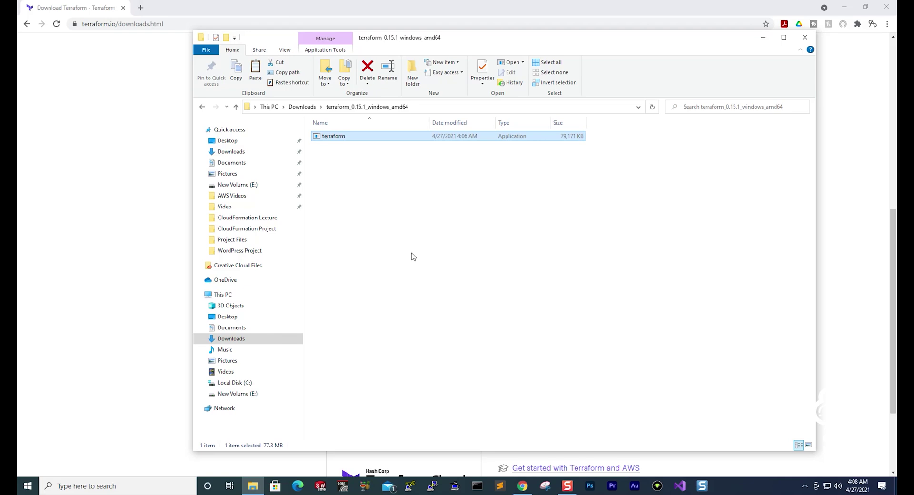
pyautogui.click(233, 384)
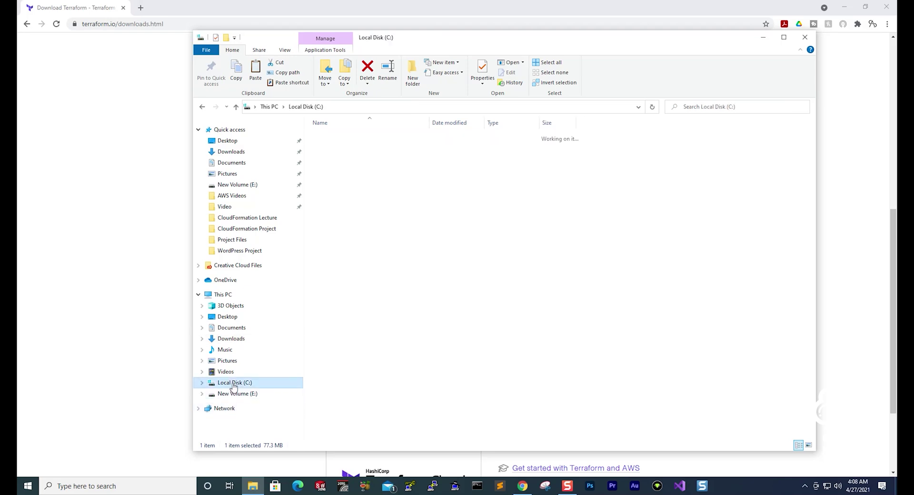
# - Create a new folder named Terraform on Local Disk (C:)
pyautogui.rightClick(340, 266)
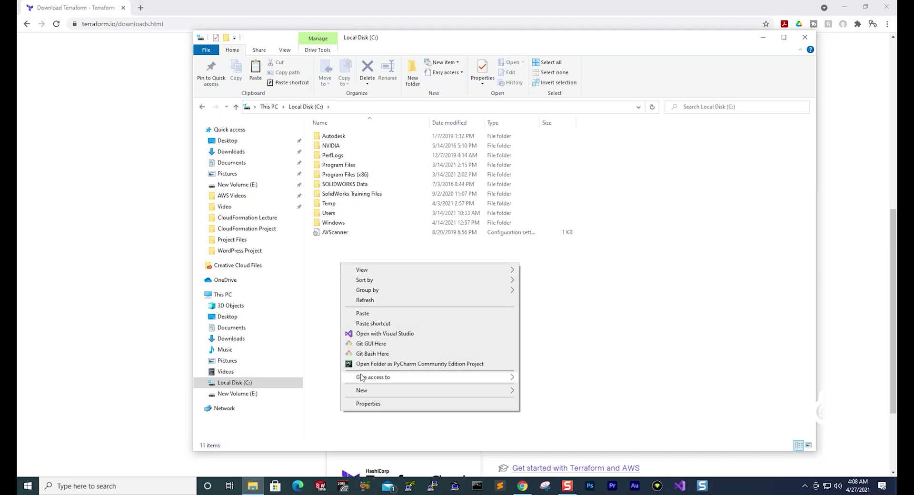
pyautogui.moveTo(511, 393)
pyautogui.click(540, 393)
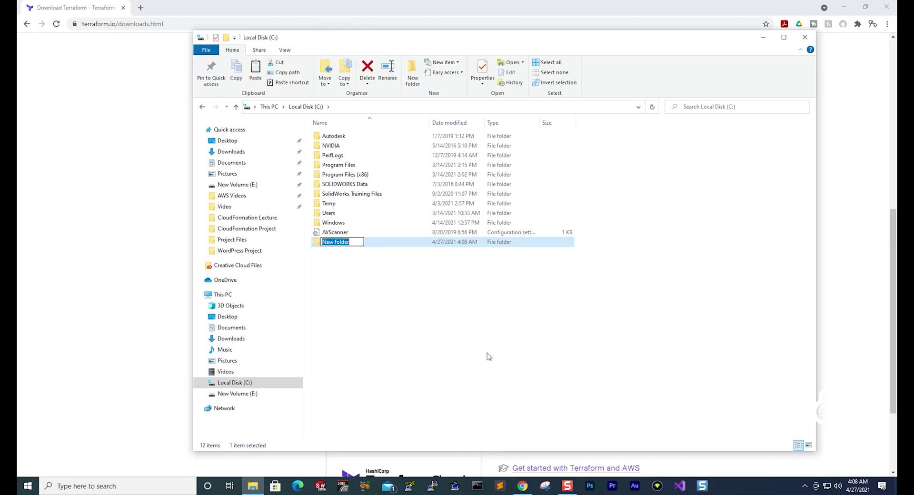
pyautogui.write('Terraform')
pyautogui.click(444, 317)
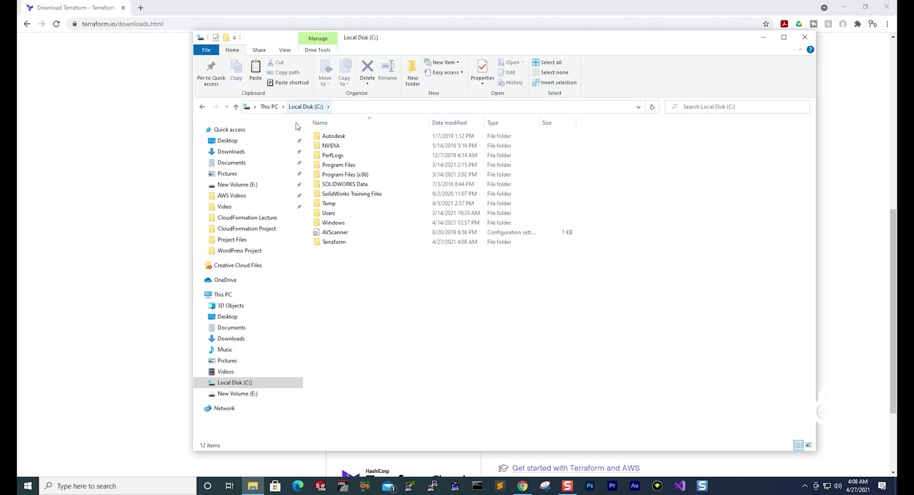
# - Paste the terraform application into C:\Terraform and copy the folder's address as text
pyautogui.doubleClick(338, 242)
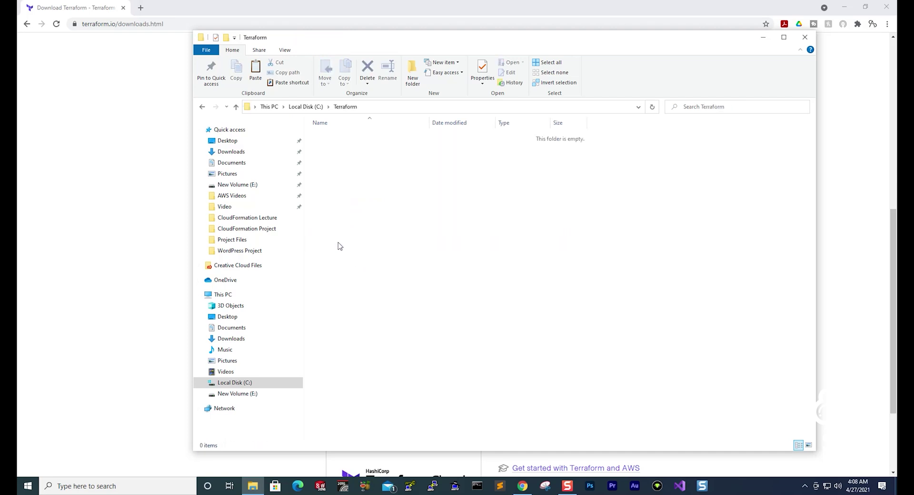
pyautogui.rightClick(336, 148)
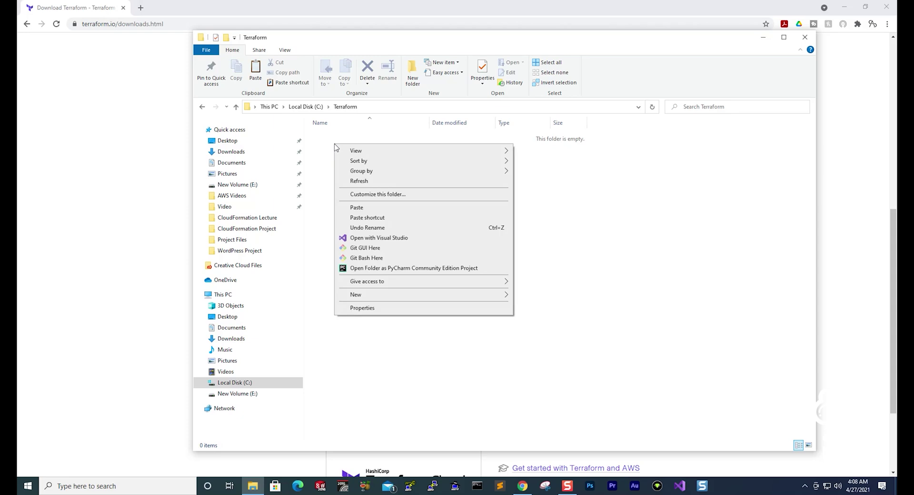
pyautogui.click(386, 207)
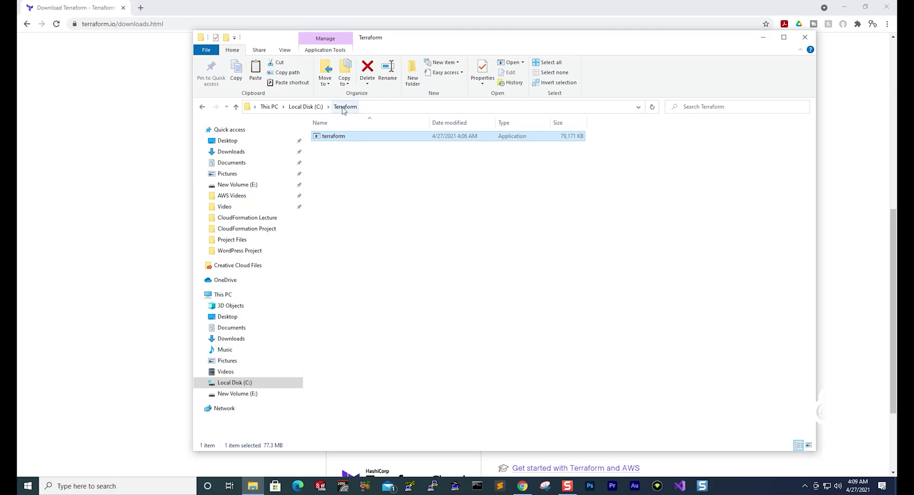
pyautogui.rightClick(343, 110)
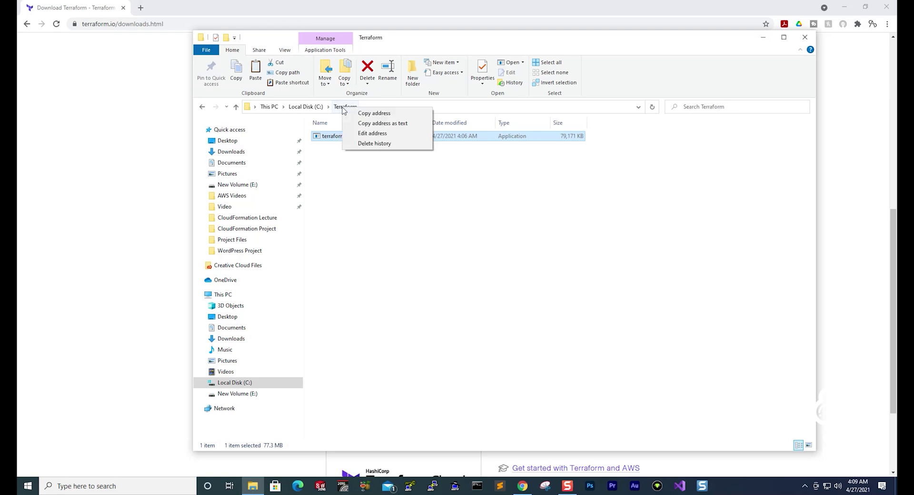
pyautogui.click(381, 123)
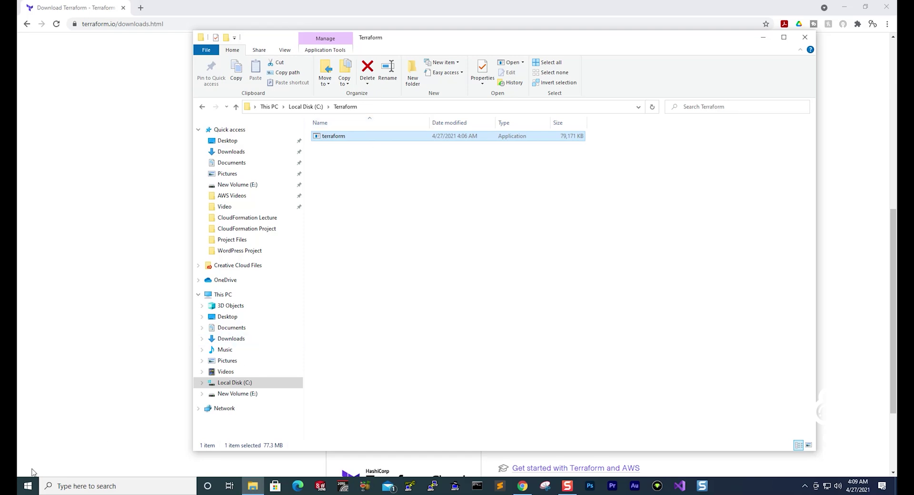
# - Open Environment Variables via the 'Edit the system environment variables' setting, found by searching 'env'
pyautogui.click(26, 485)
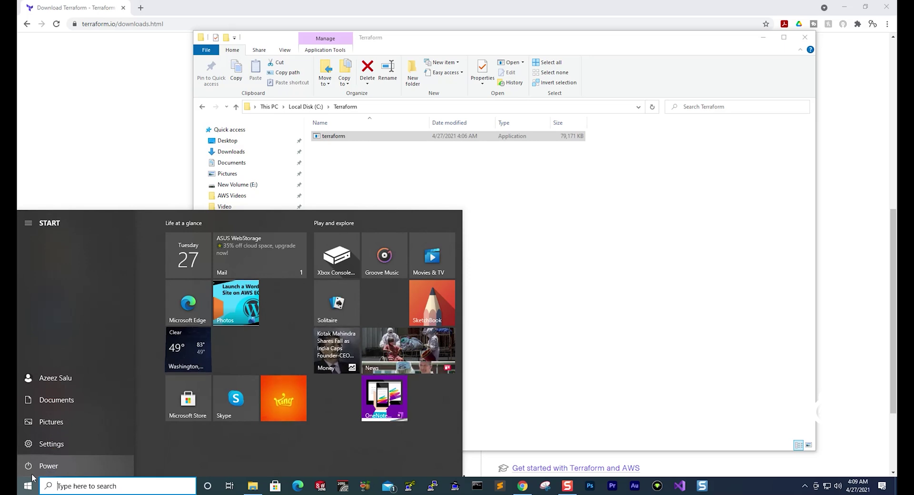
pyautogui.write('env')
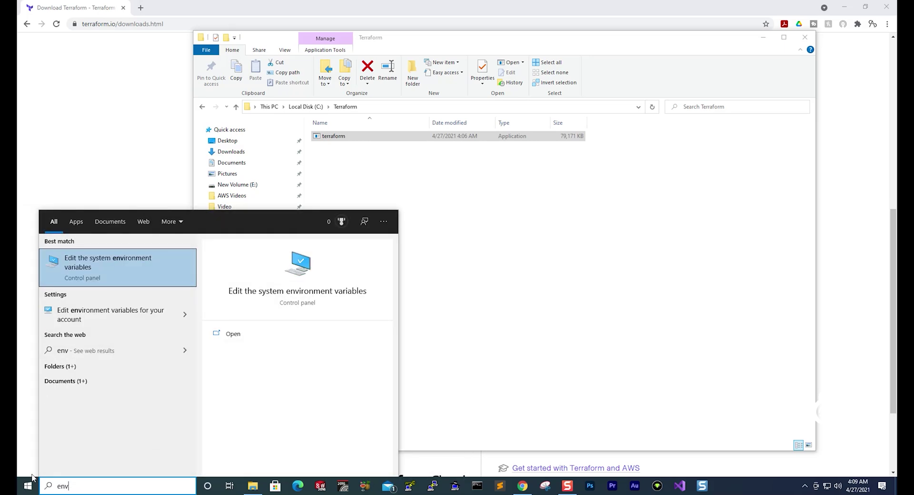
pyautogui.click(98, 268)
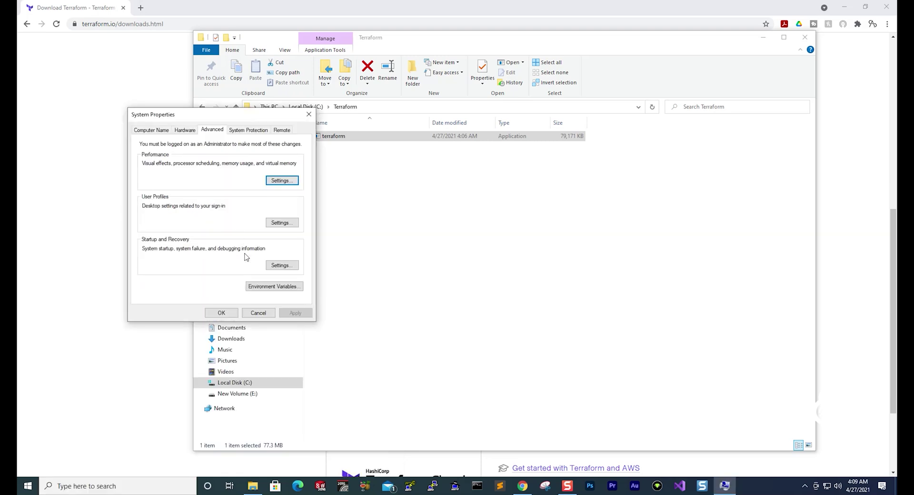
pyautogui.click(258, 287)
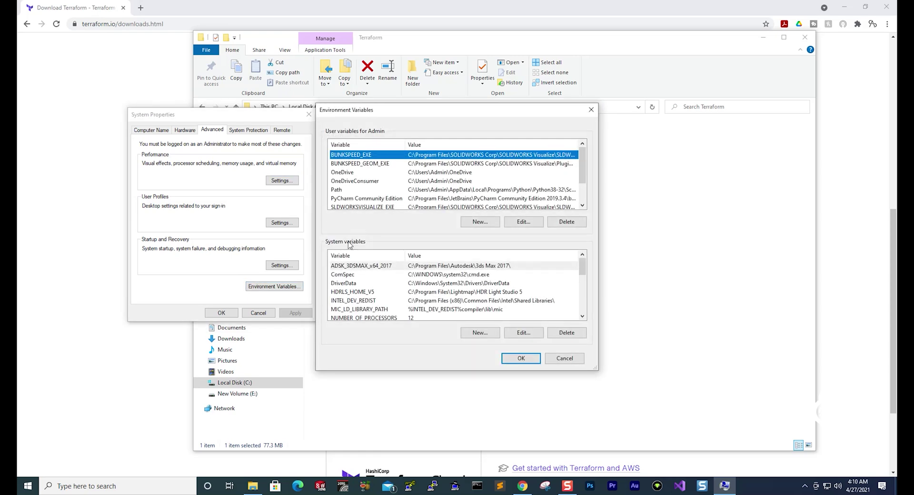
pyautogui.click(582, 316)
pyautogui.click(583, 316)
pyautogui.click(583, 317)
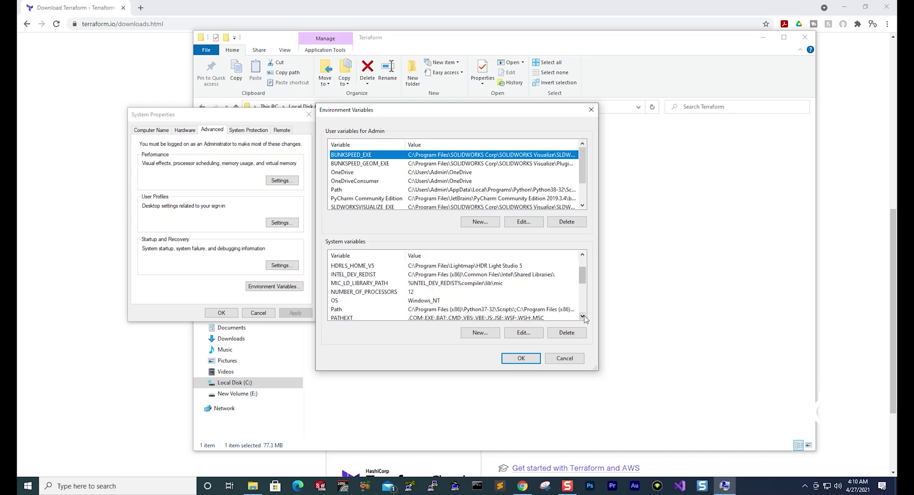
# - Add C:\Terraform as a new entry in the system Path variable and confirm all dialogs
pyautogui.click(337, 311)
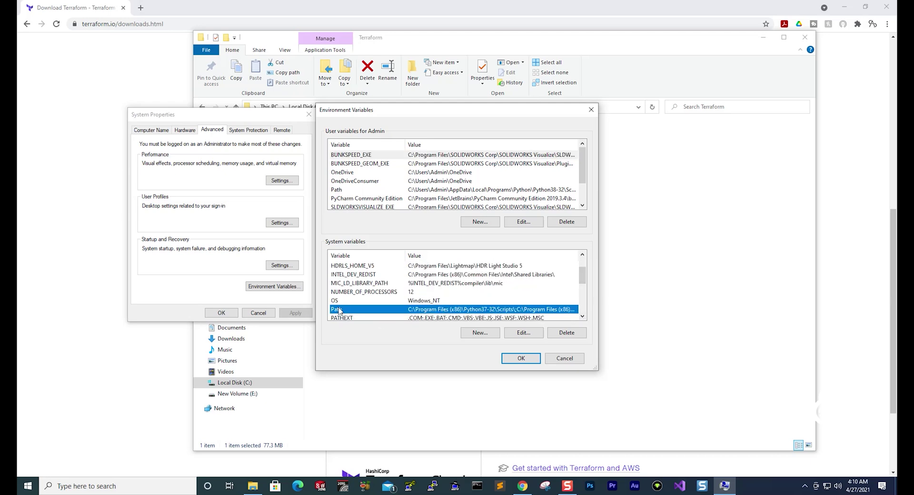
pyautogui.click(523, 332)
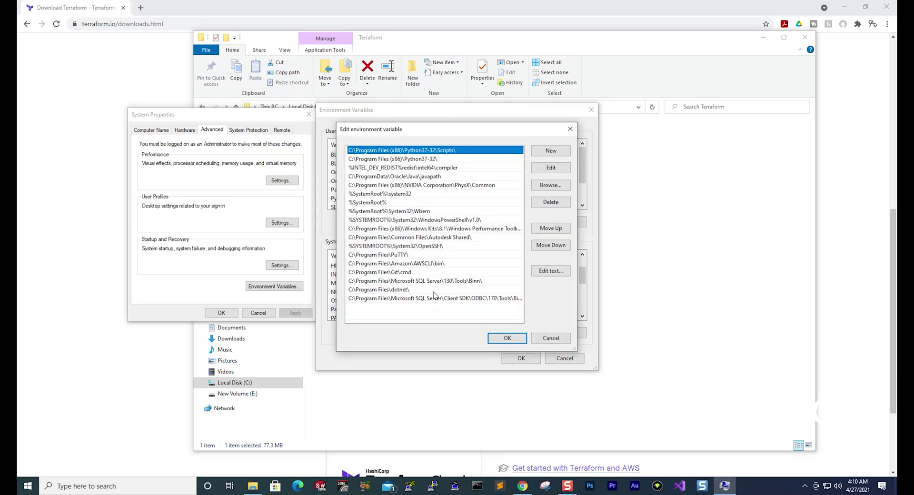
pyautogui.click(560, 152)
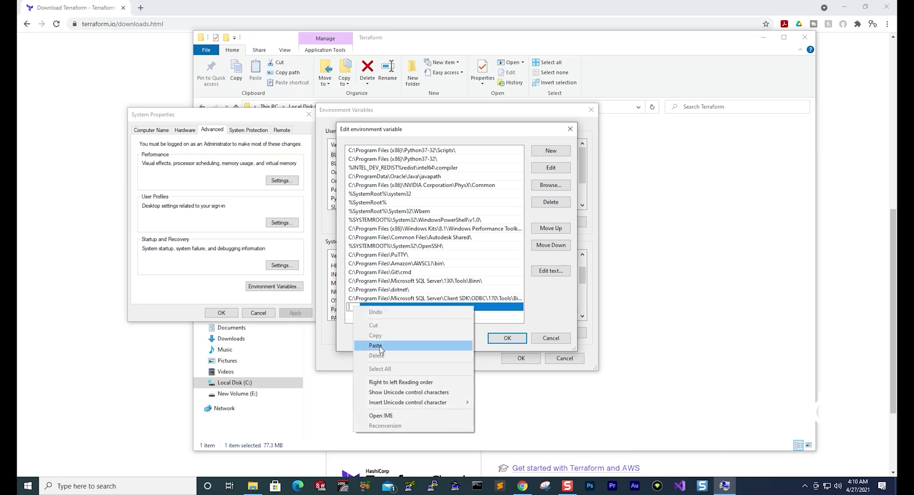
pyautogui.click(375, 346)
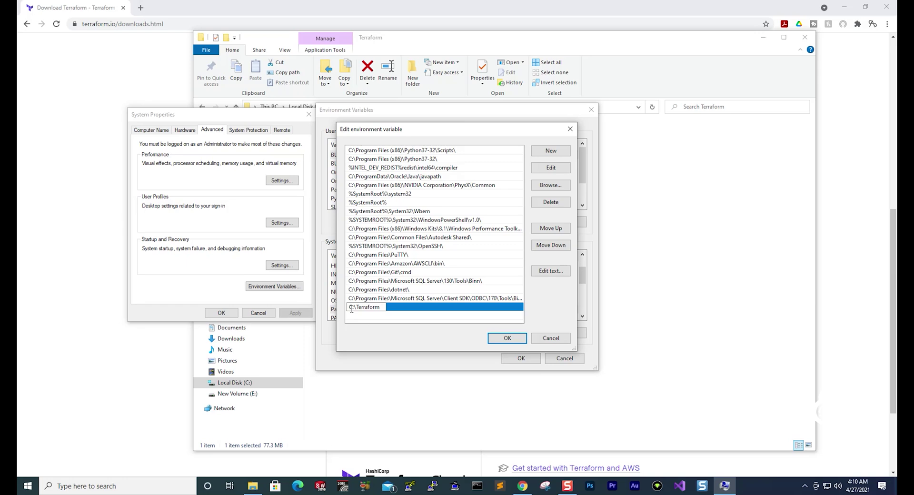
pyautogui.click(507, 339)
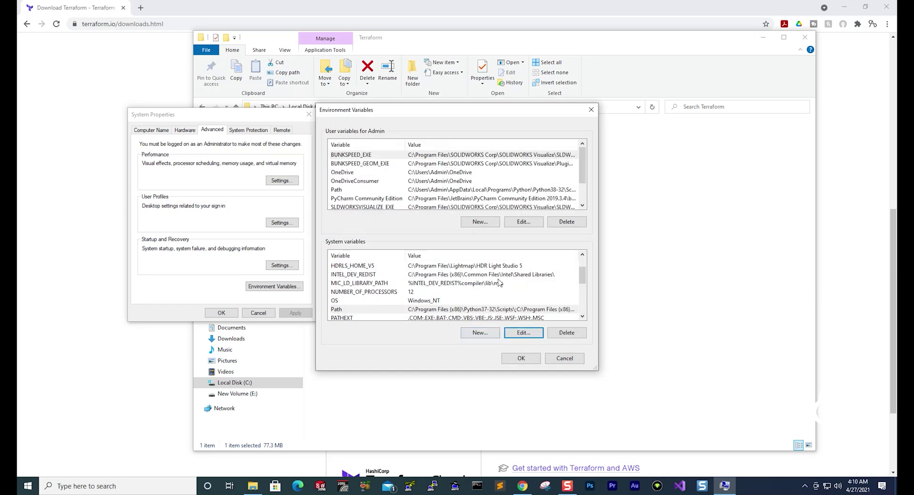
pyautogui.click(515, 360)
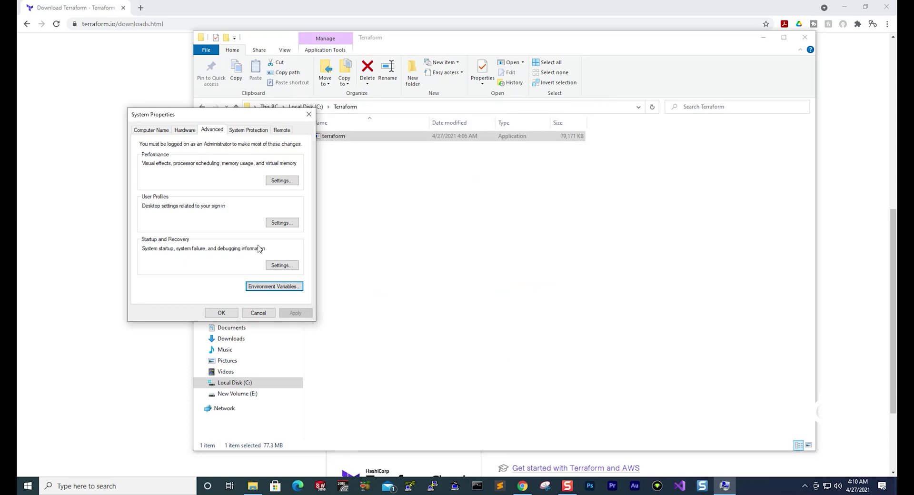
pyautogui.click(222, 313)
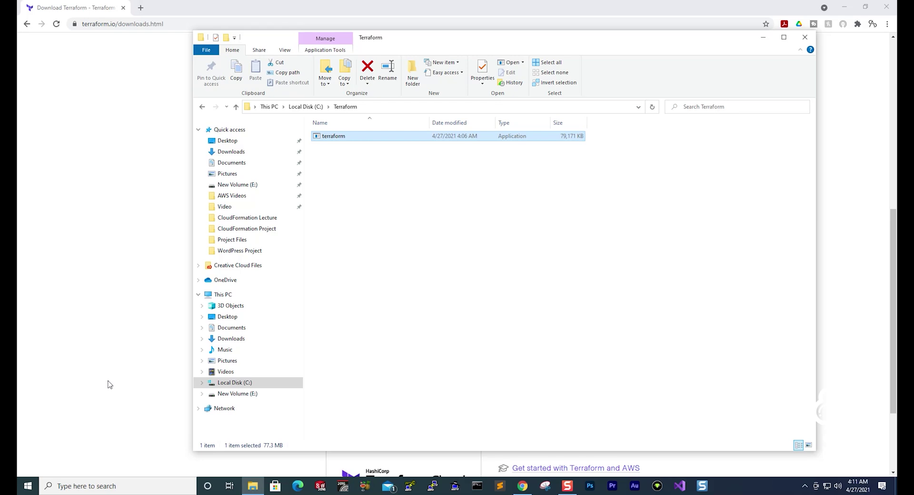
pyautogui.click(28, 485)
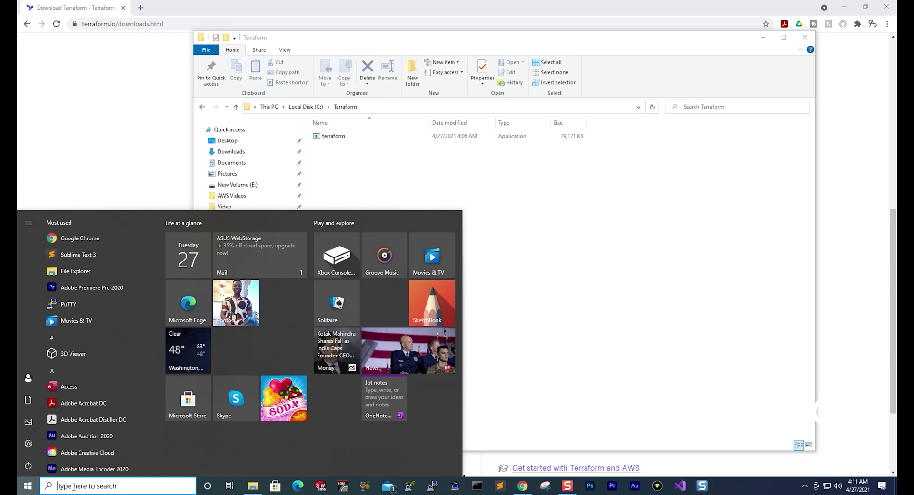
# - Run 'terraform -v' in Command Prompt and highlight the reported Terraform v0.15.1
pyautogui.write('cmd')
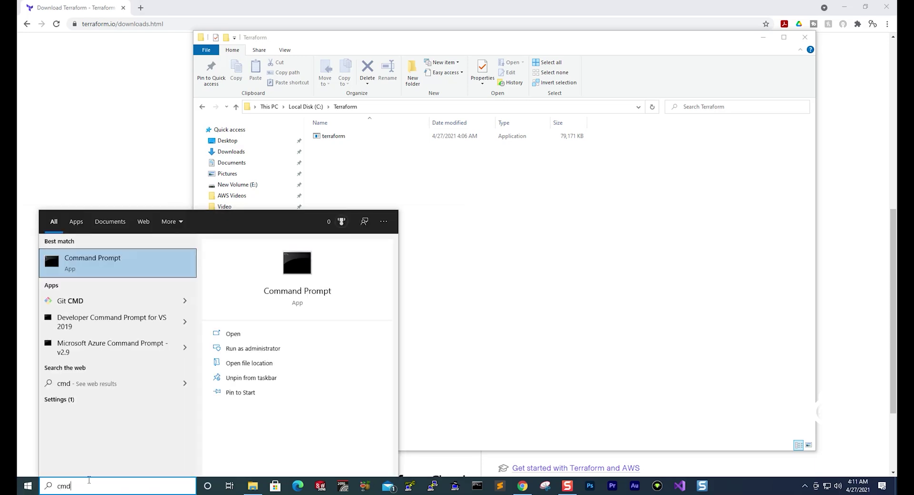
pyautogui.click(128, 270)
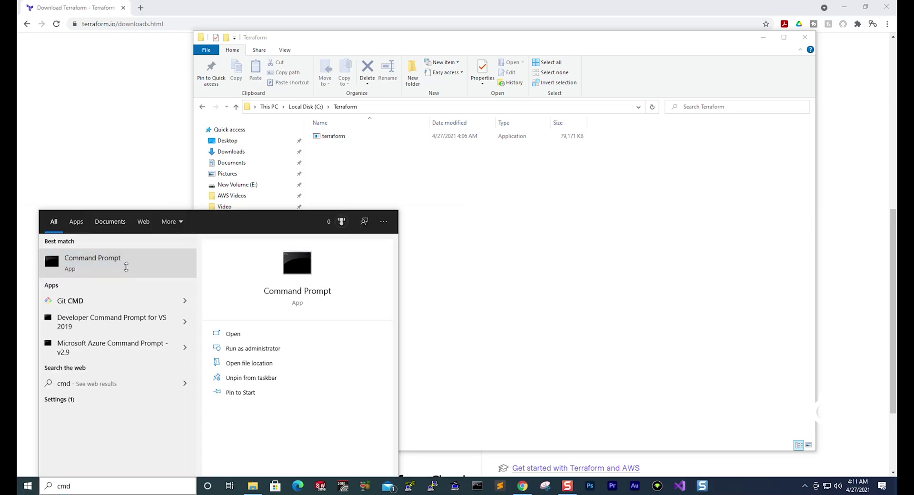
pyautogui.moveTo(270, 23); pyautogui.dragTo(456, 139)
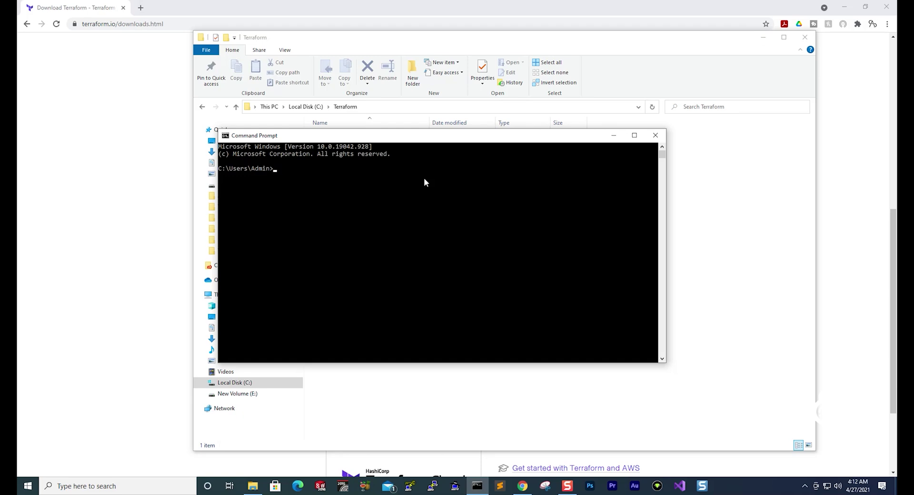
pyautogui.write('terraform -v')
pyautogui.press('Return')
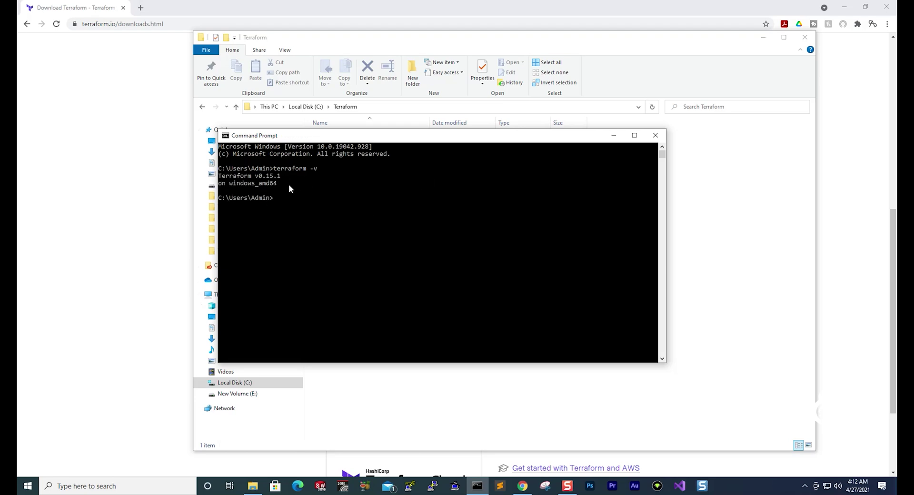
pyautogui.moveTo(286, 174); pyautogui.dragTo(218, 179)
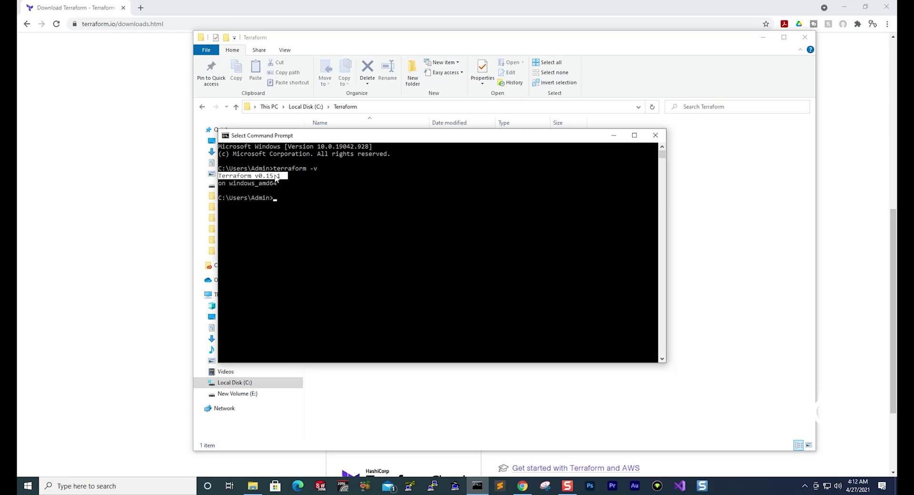